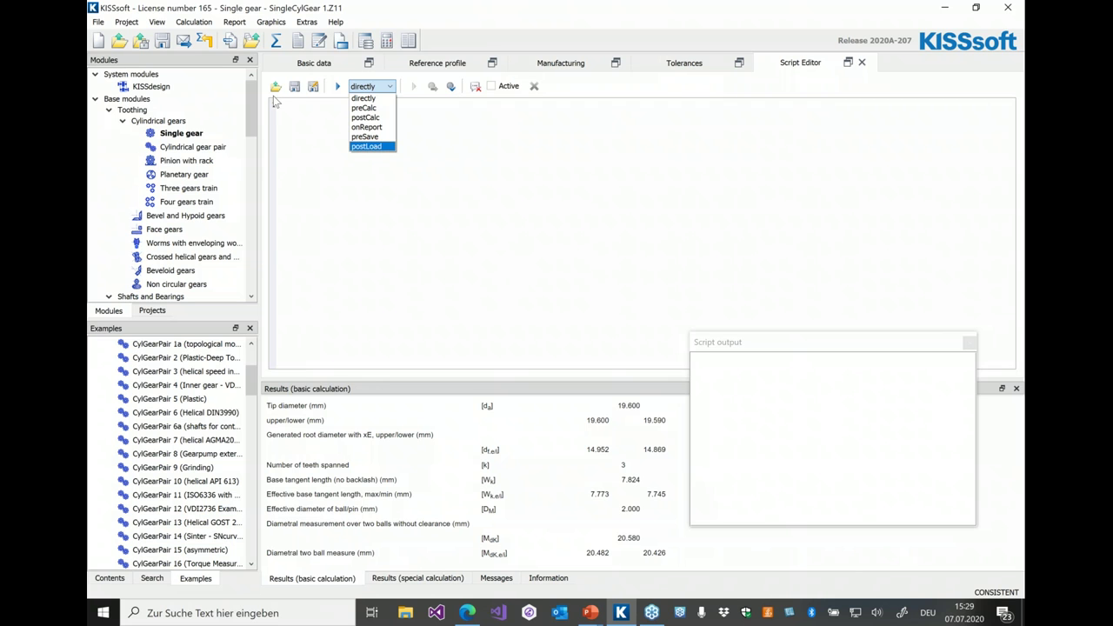
Set the script execution option in the program settings to Manually and apply the settings.
click(307, 21)
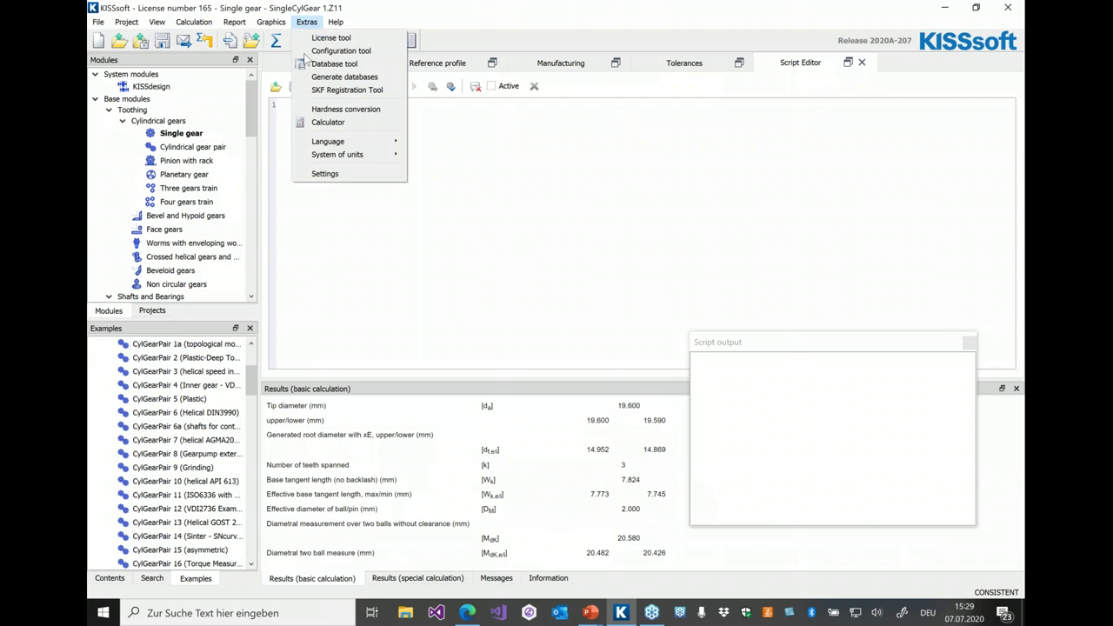
click(360, 174)
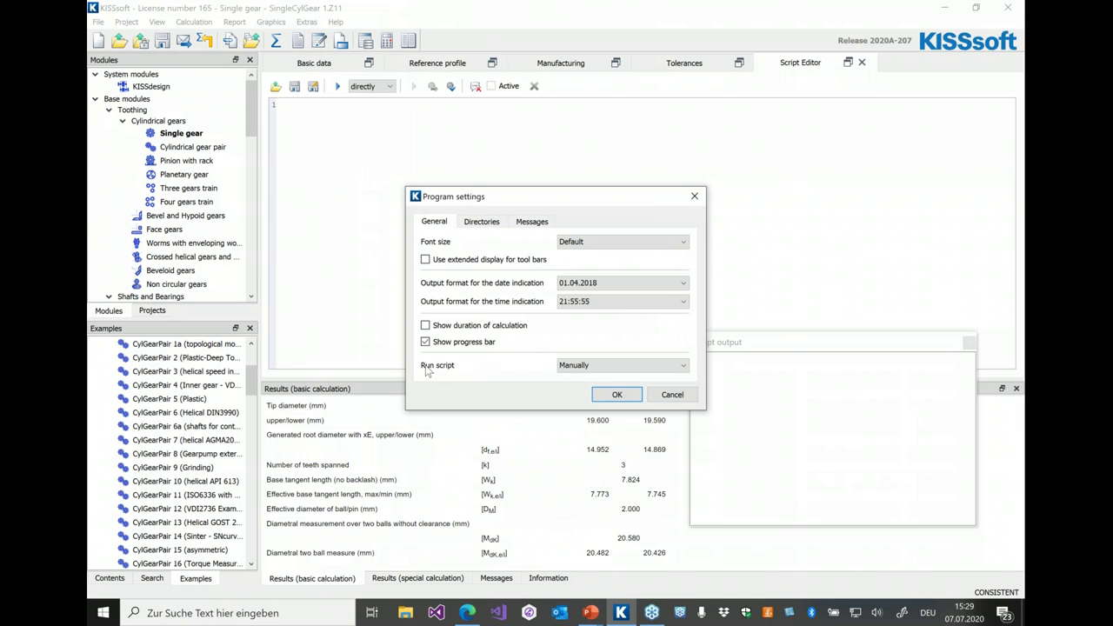
click(581, 366)
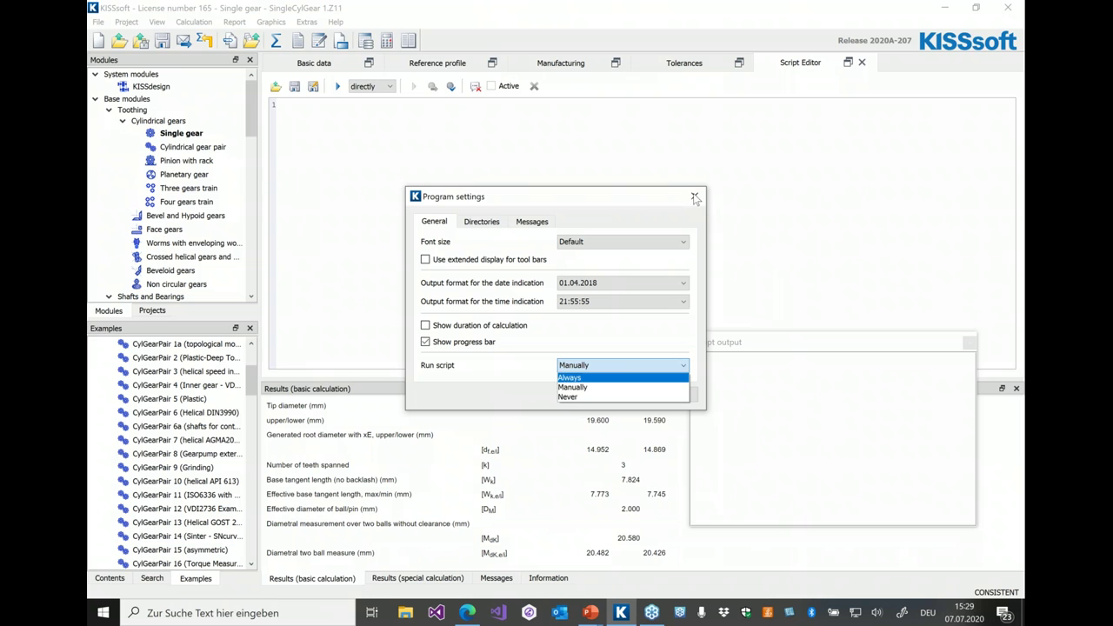
click(588, 387)
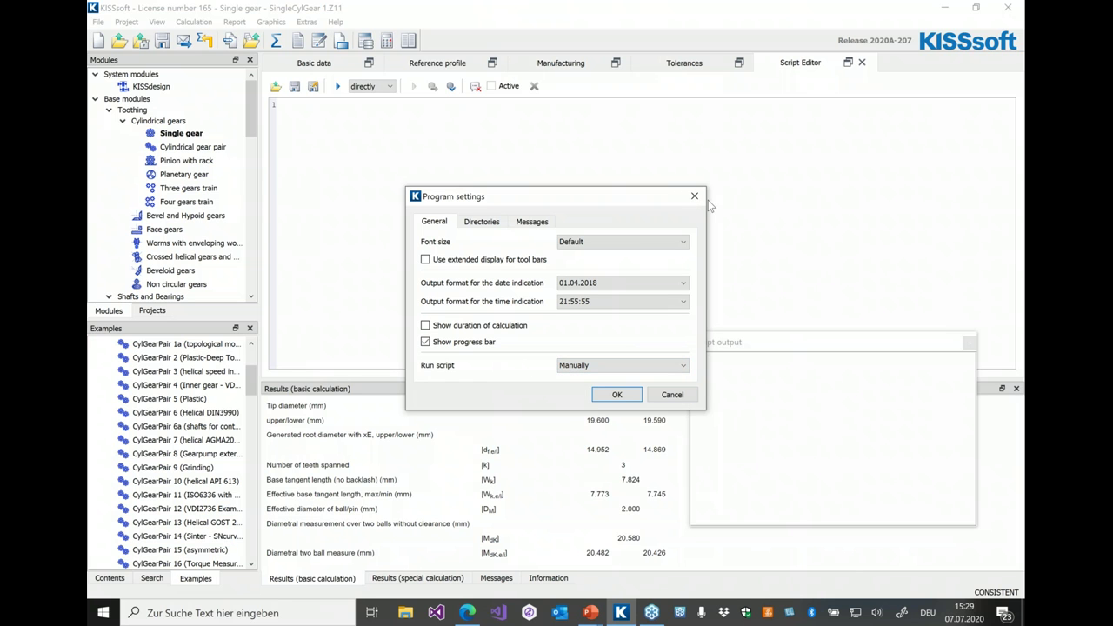
click(616, 397)
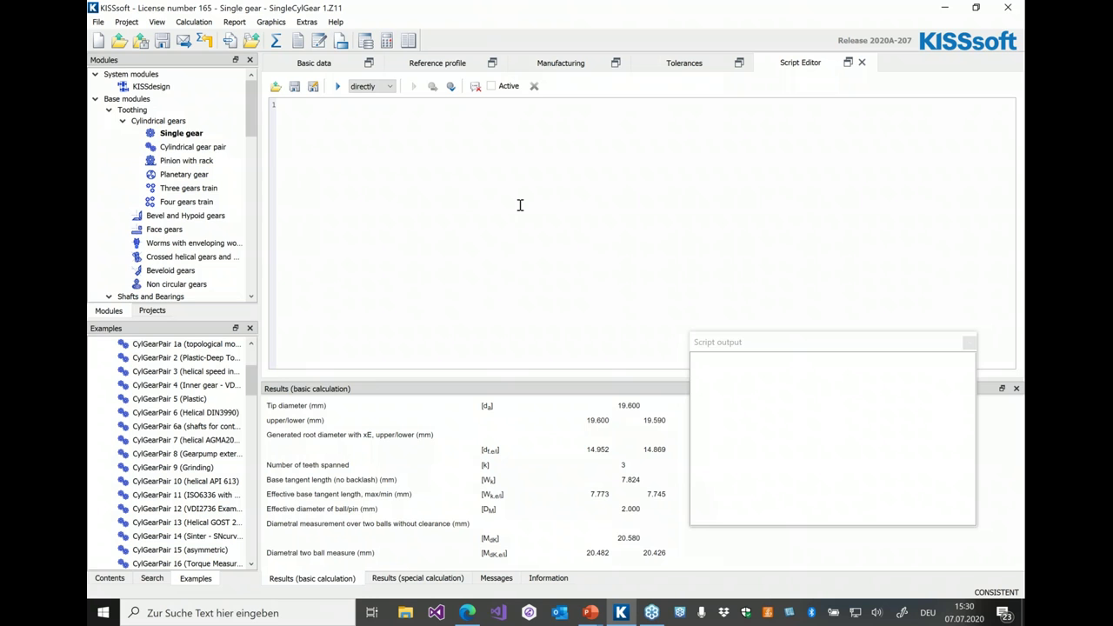
Demonstrate floating and redocking the Script Editor and Script output windows, leaving the output window floating.
double_click(805, 70)
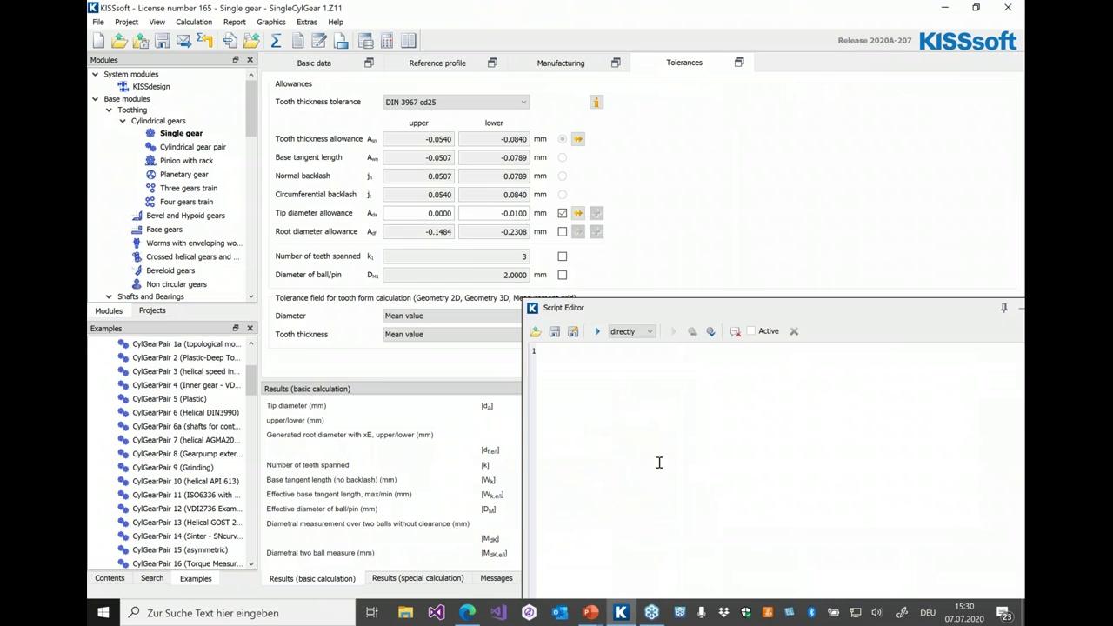
double_click(776, 318)
drag(822, 343, 665, 432)
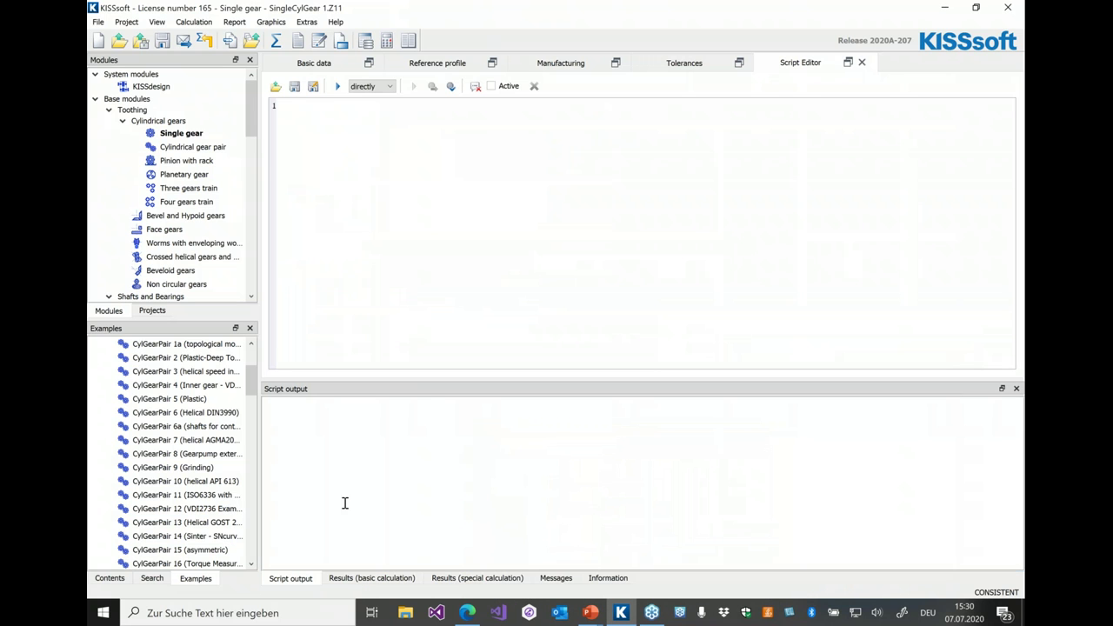
double_click(629, 389)
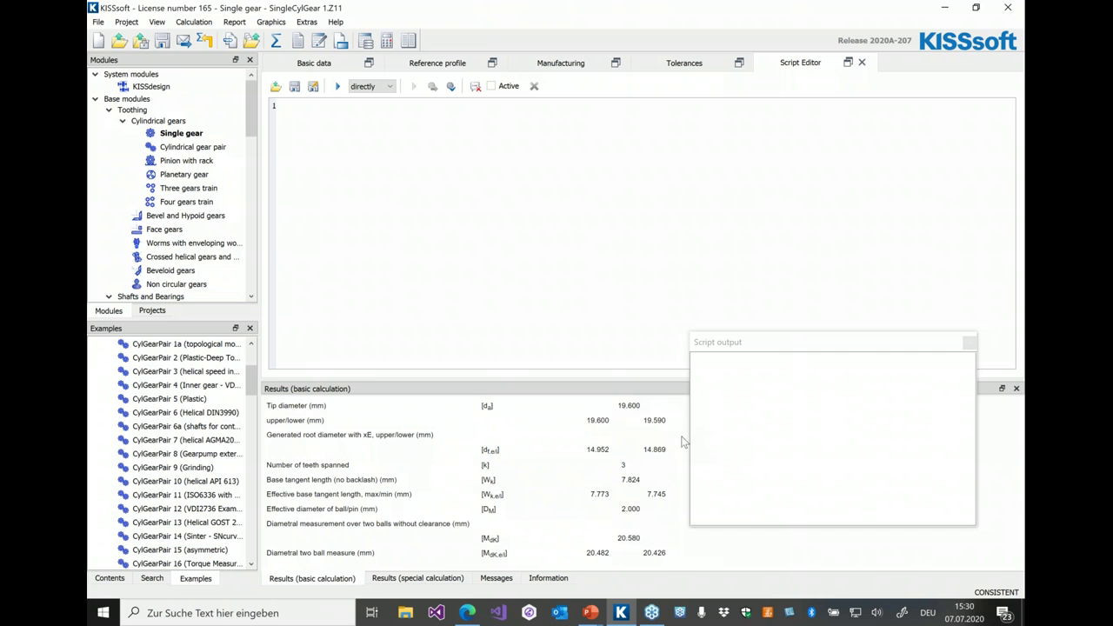
drag(794, 345, 806, 322)
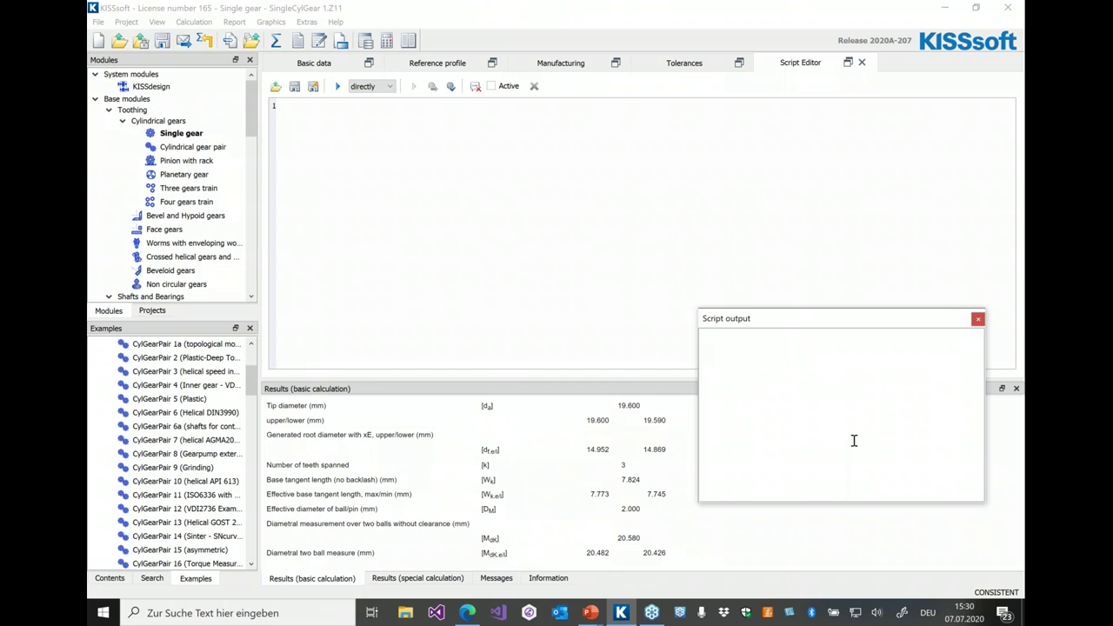
Load ChipThickness.skript into the Script Editor of the single gear calculation and run it directly.
click(314, 66)
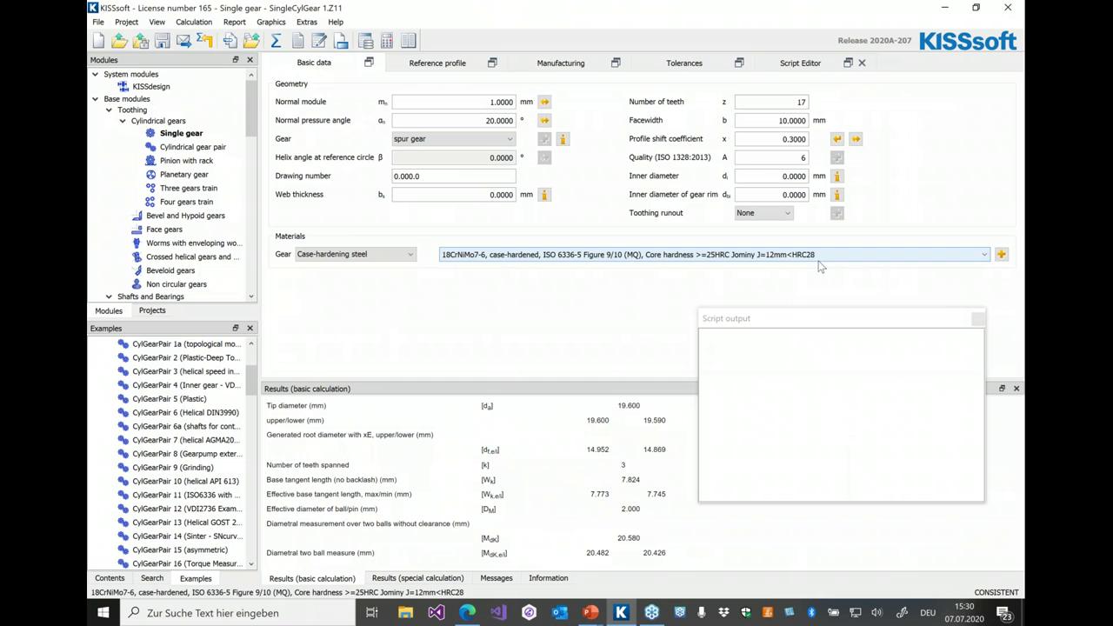
click(800, 62)
click(277, 86)
click(264, 126)
click(401, 303)
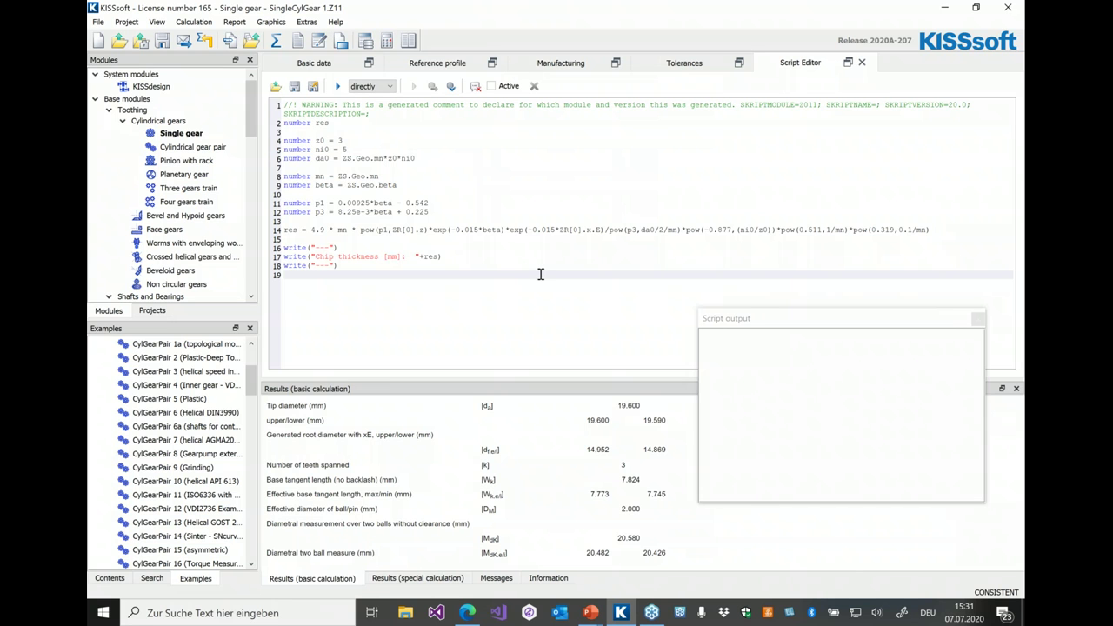
click(339, 86)
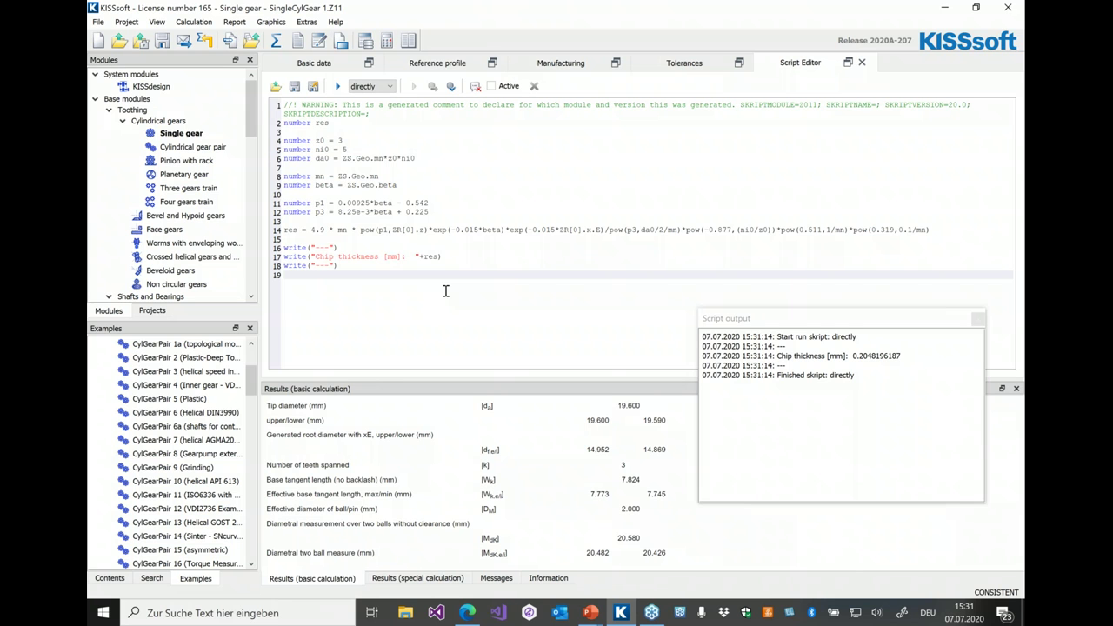
Copy the whole chip thickness script from the directly event to the postCalc event and compare both entries.
drag(351, 272, 259, 97)
key(ctrl+c)
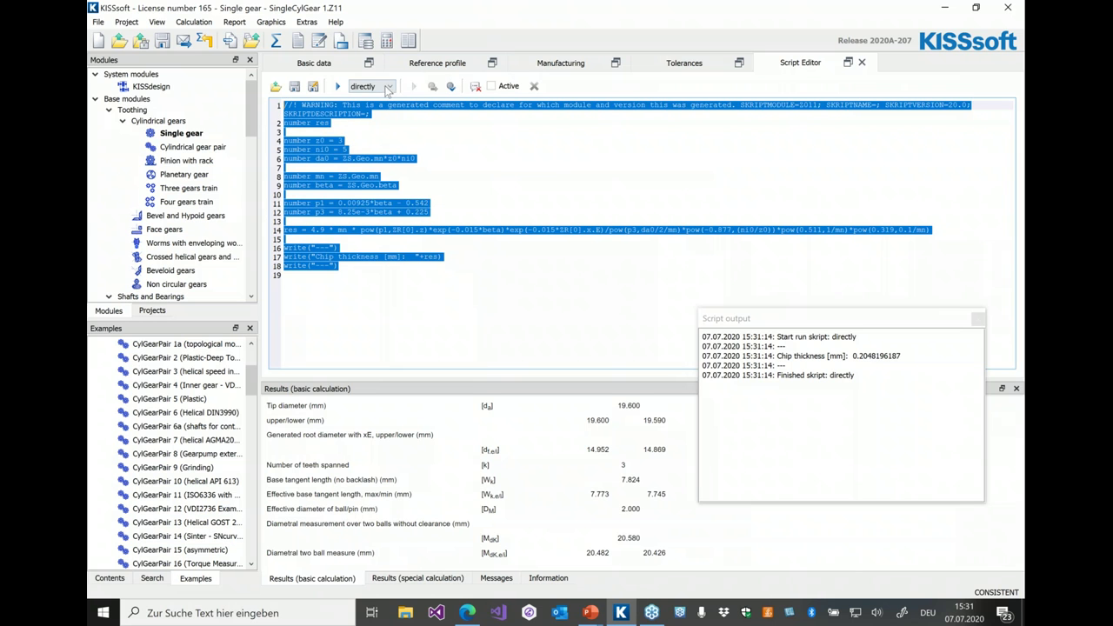
click(388, 88)
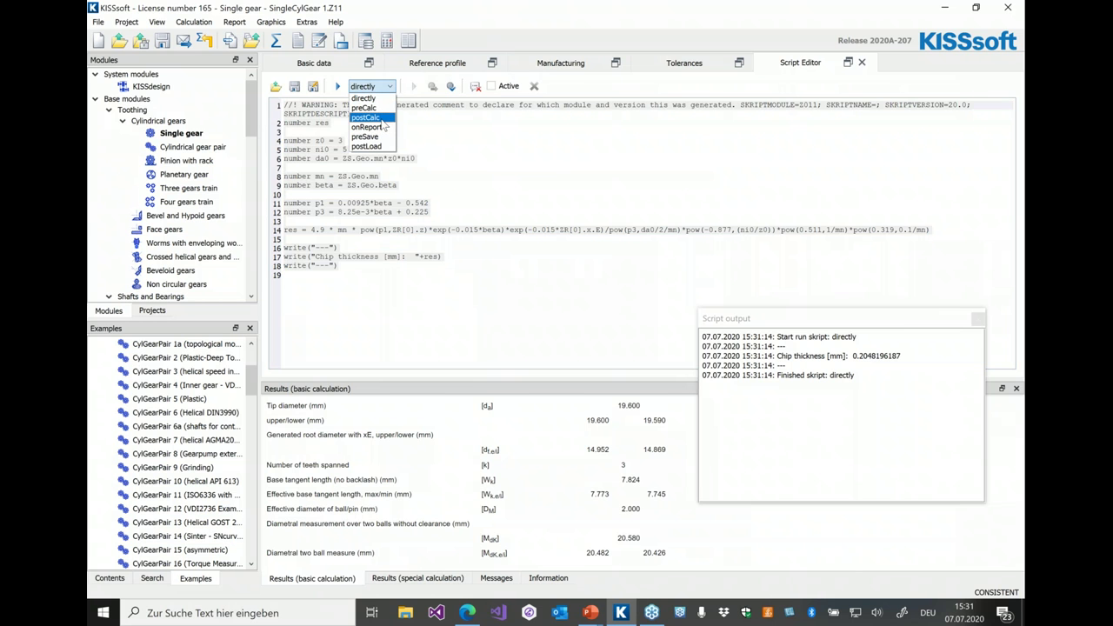
click(383, 119)
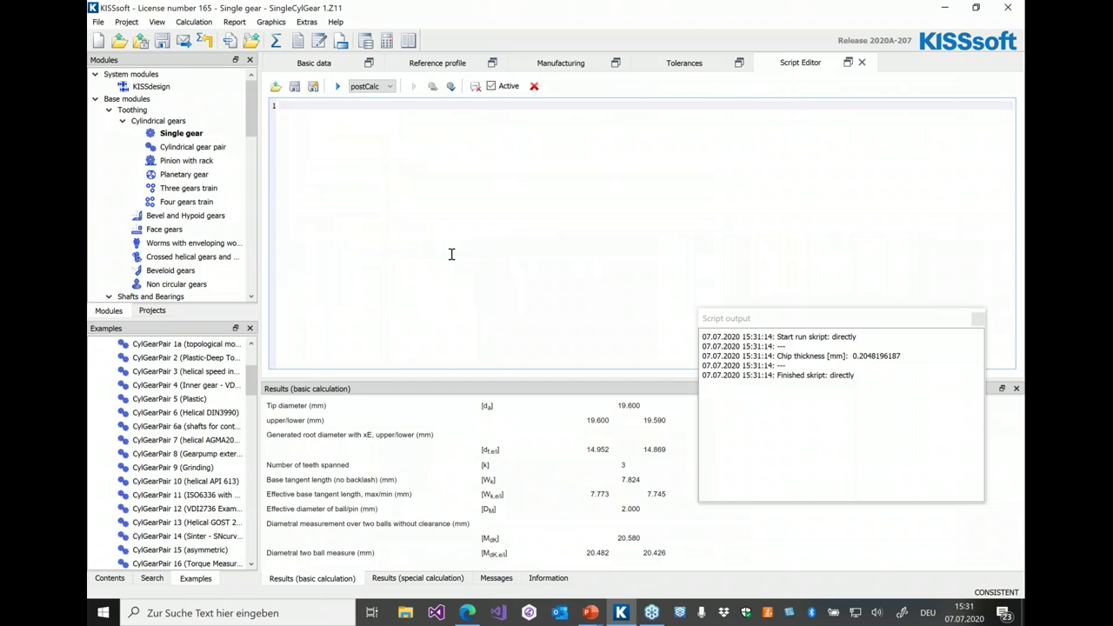
key(ctrl+v)
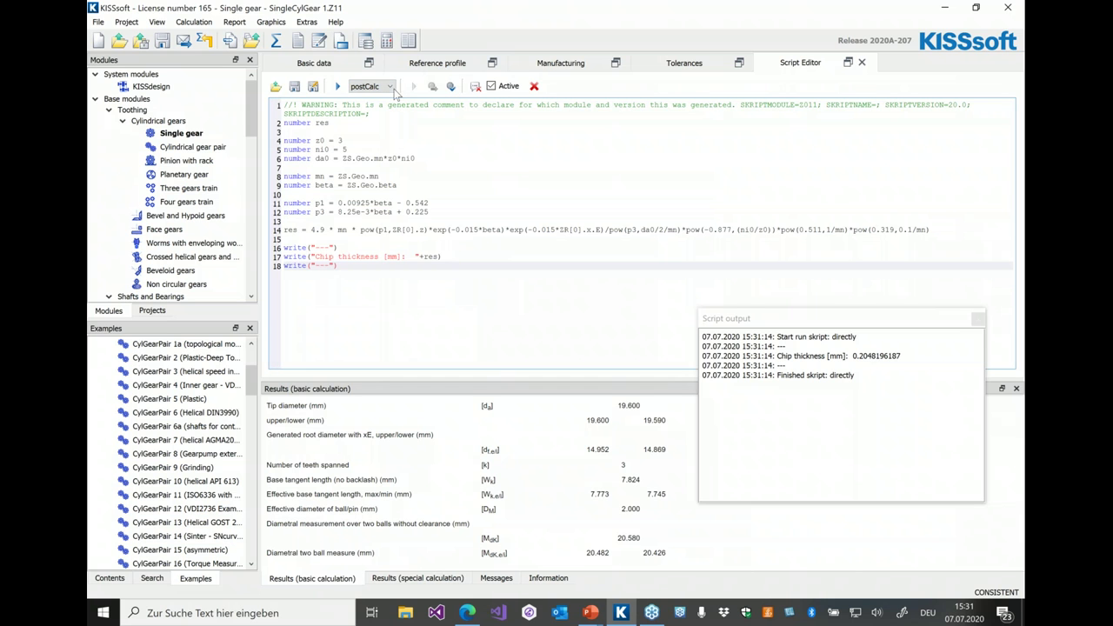
click(391, 87)
click(363, 98)
click(370, 87)
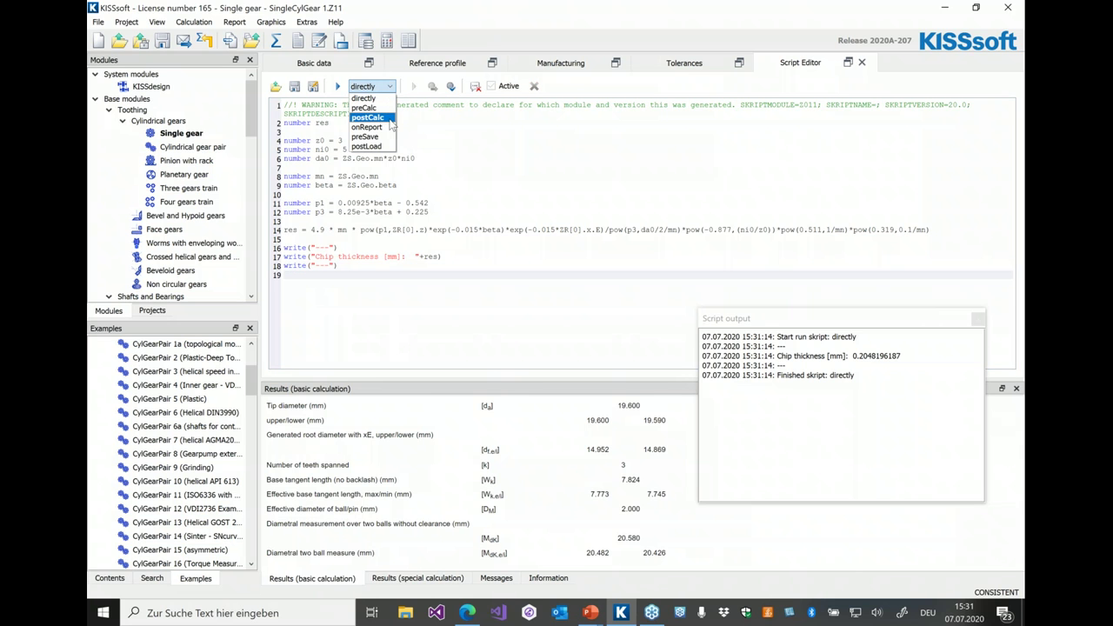
click(390, 120)
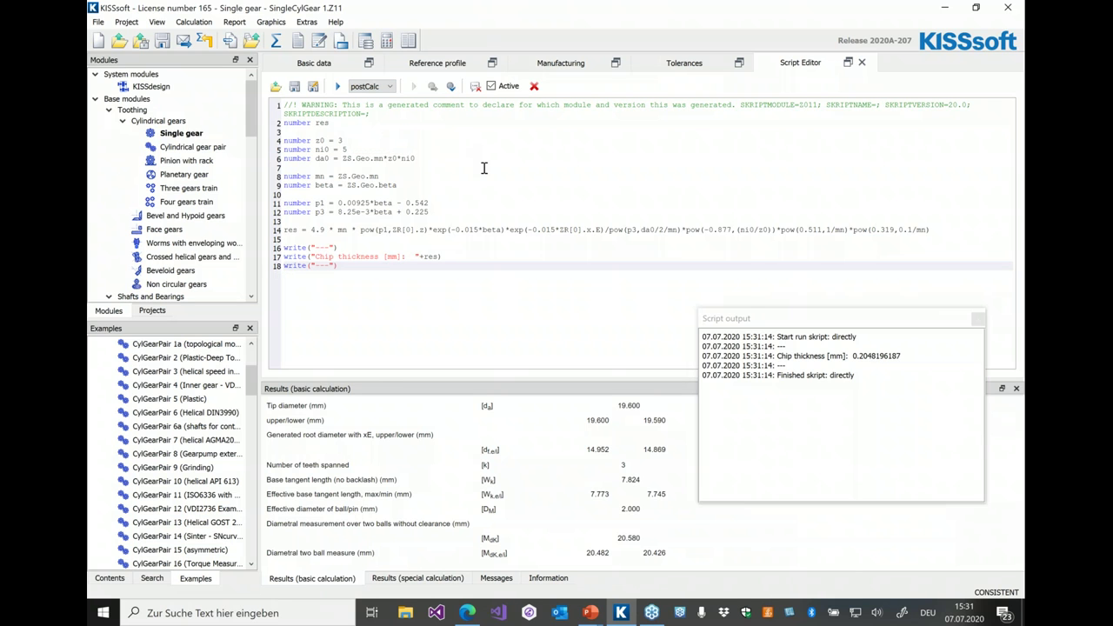
Clear the script output and run the gear calculation, allowing the postCalc script to execute.
click(476, 86)
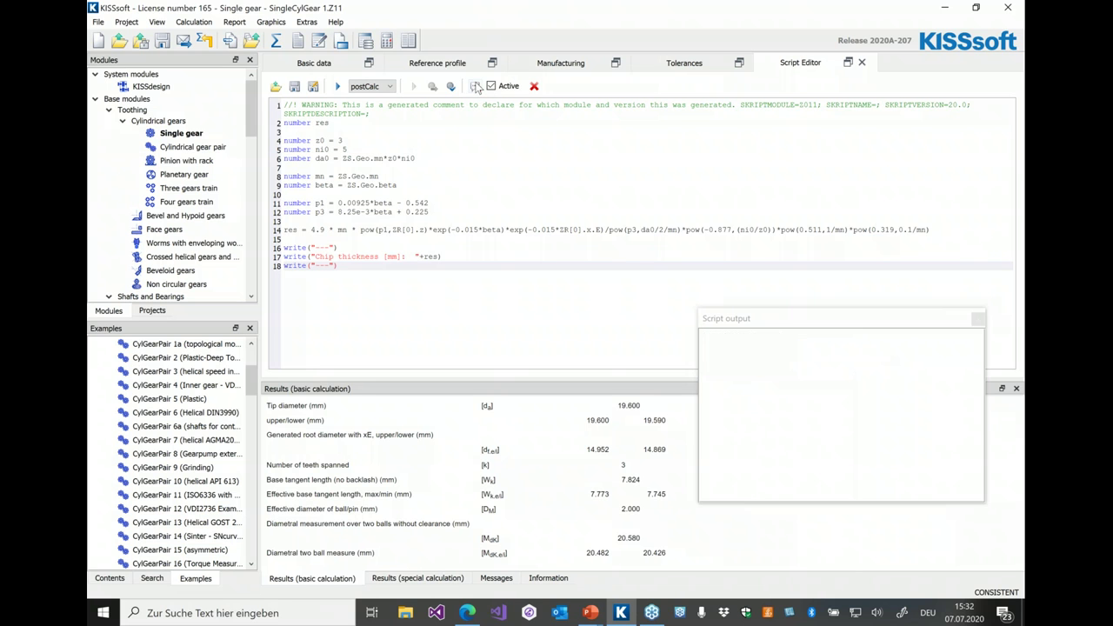
click(276, 42)
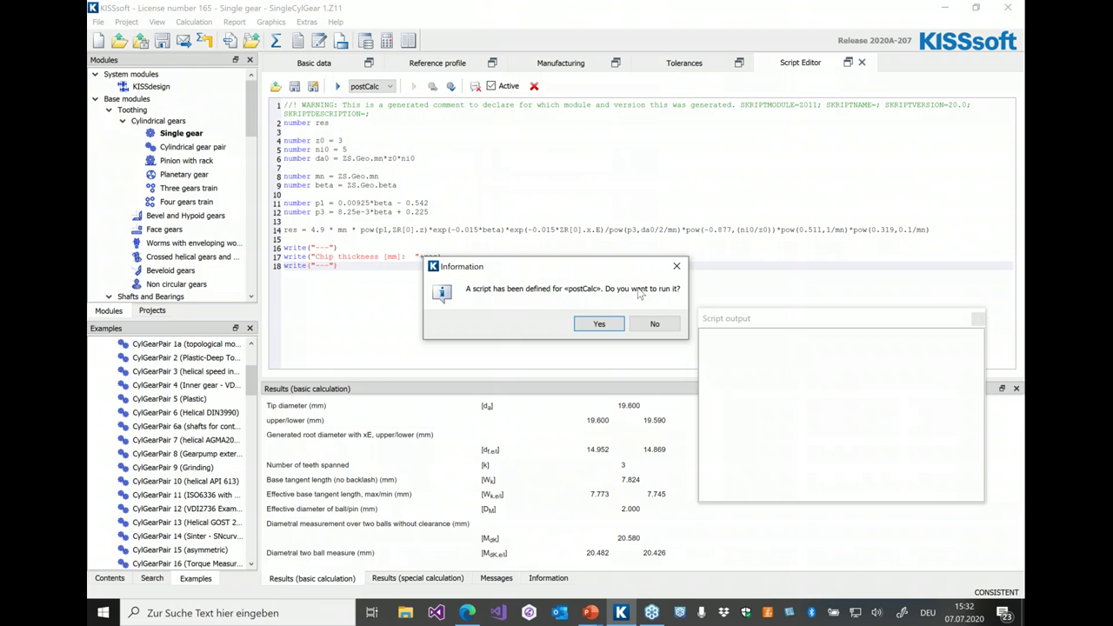
click(600, 323)
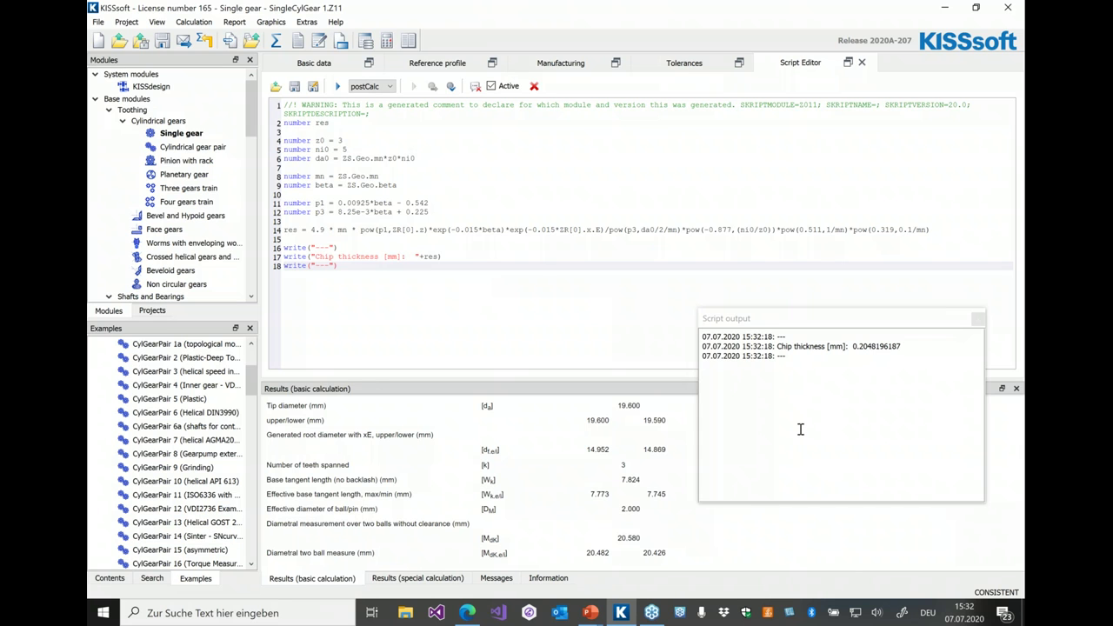
Open the CylGearPair 1 (spur gear) example and load oldISO_newISO_advanced.skript into its Script Editor.
scroll(242, 394, up, 3)
double_click(187, 432)
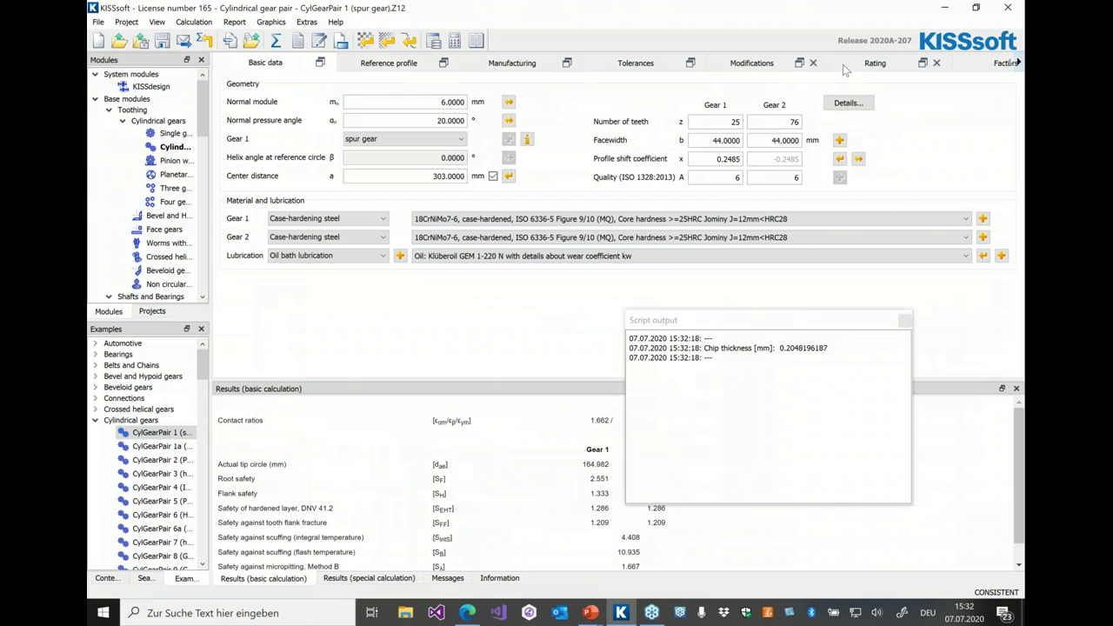
click(319, 41)
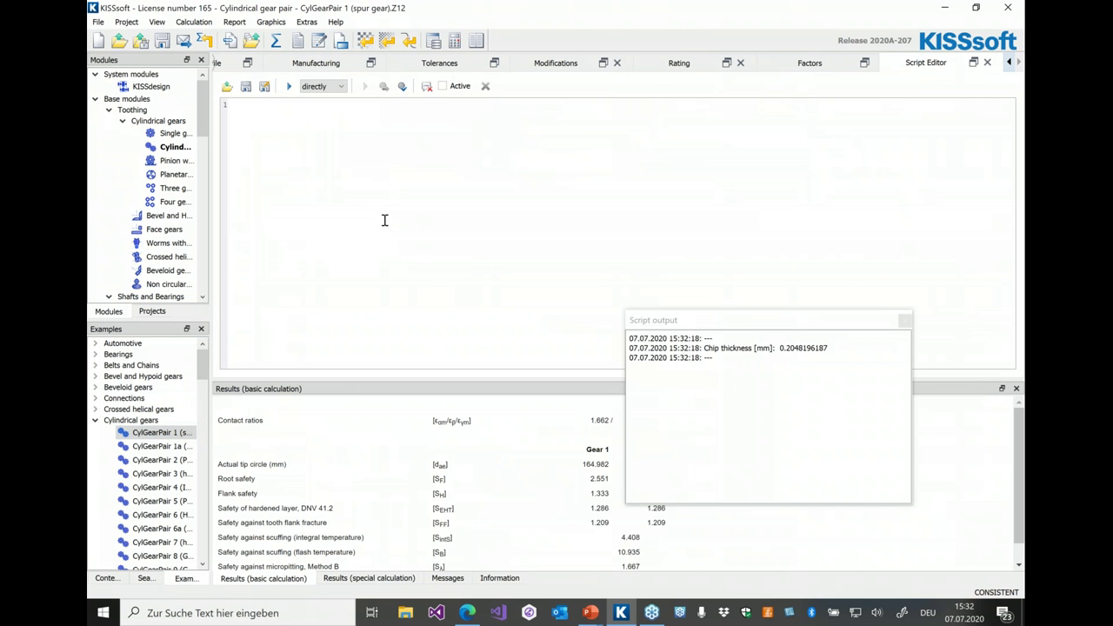
click(227, 86)
click(322, 112)
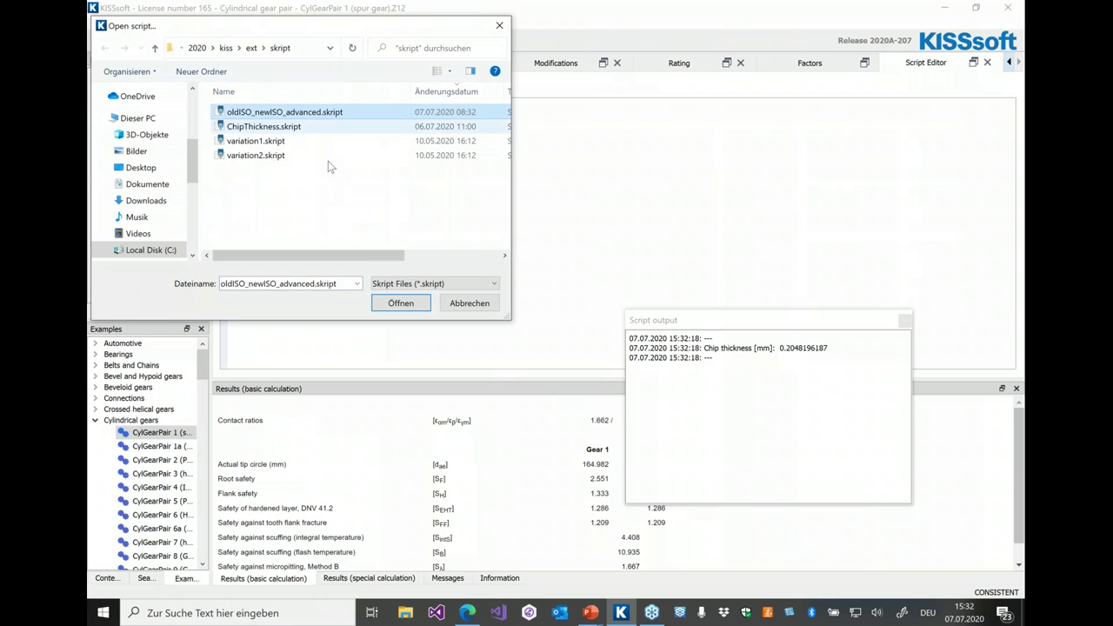
click(401, 303)
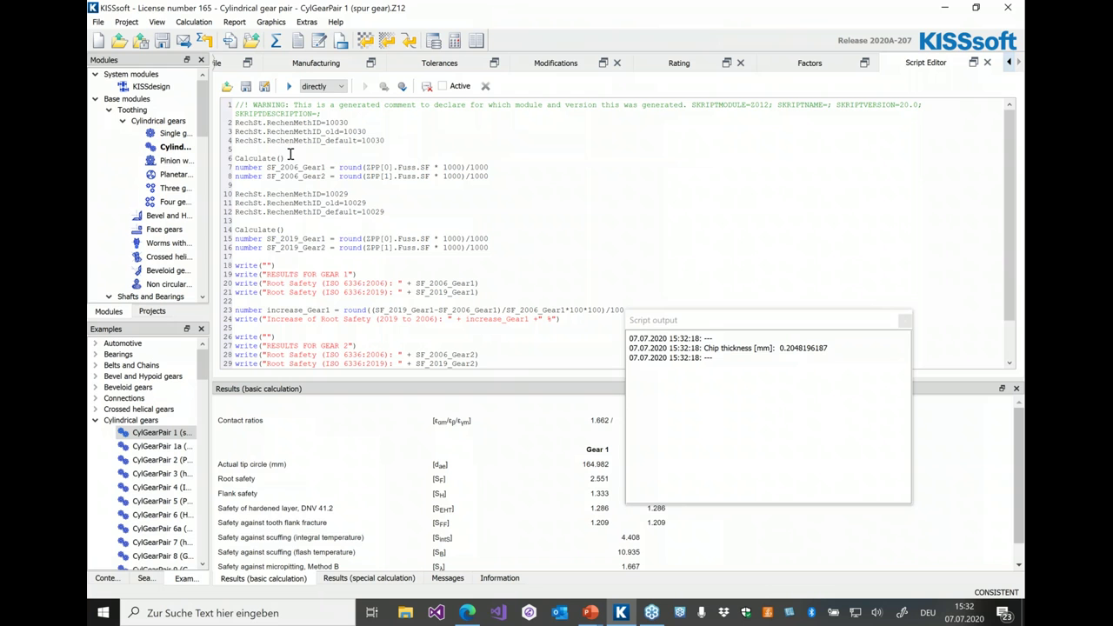
Review the Calculate() sections of the ISO 6336 root safety comparison script and run it directly with a cleared output.
drag(290, 159, 228, 157)
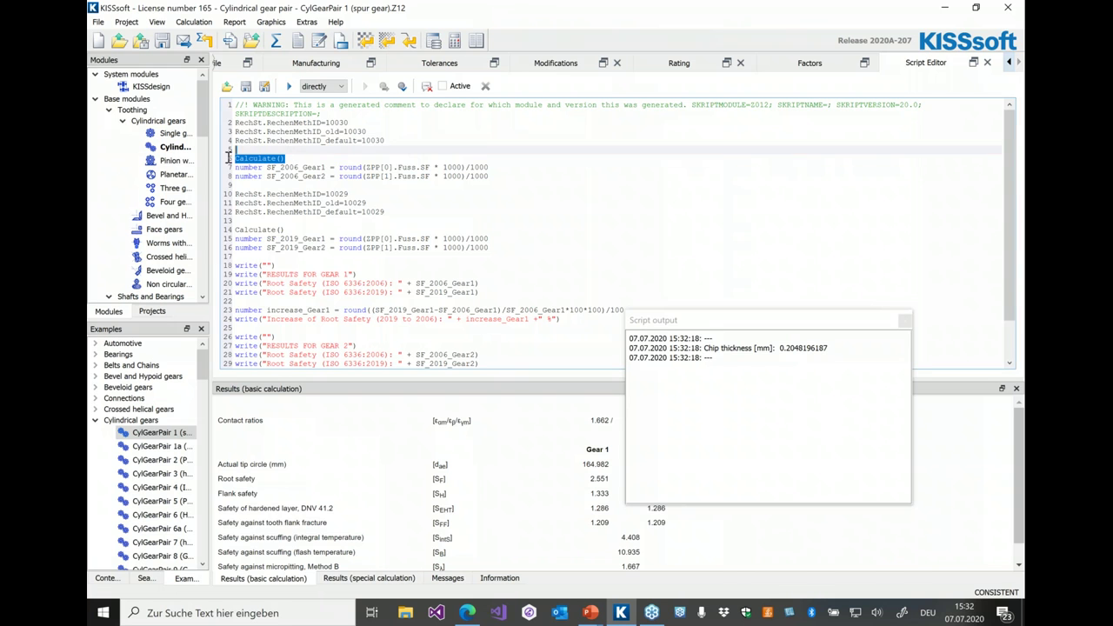
click(396, 193)
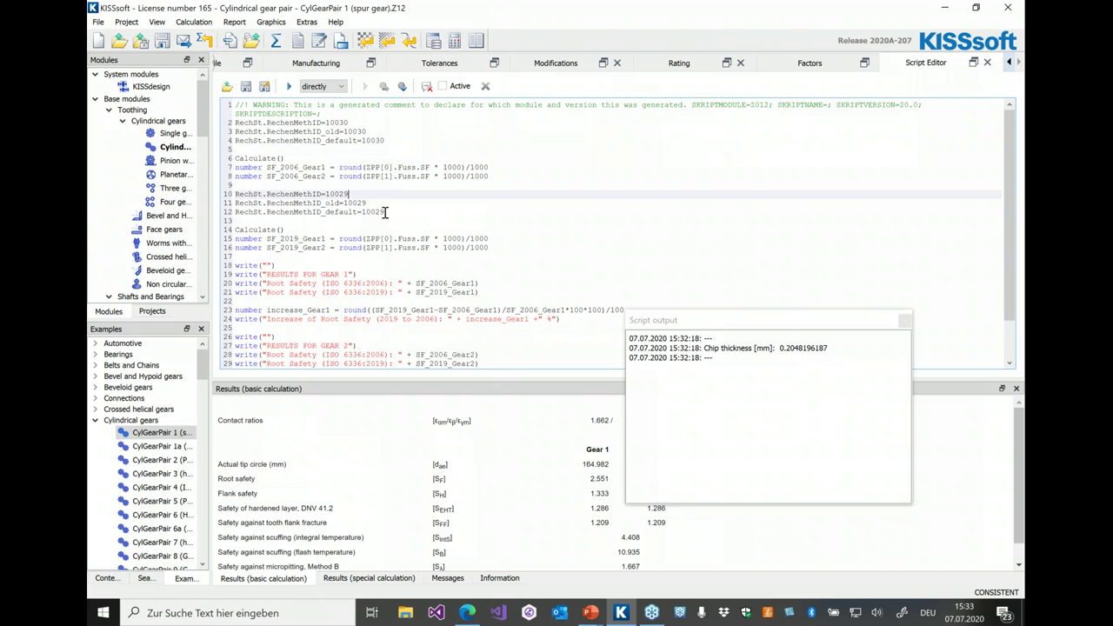
click(294, 229)
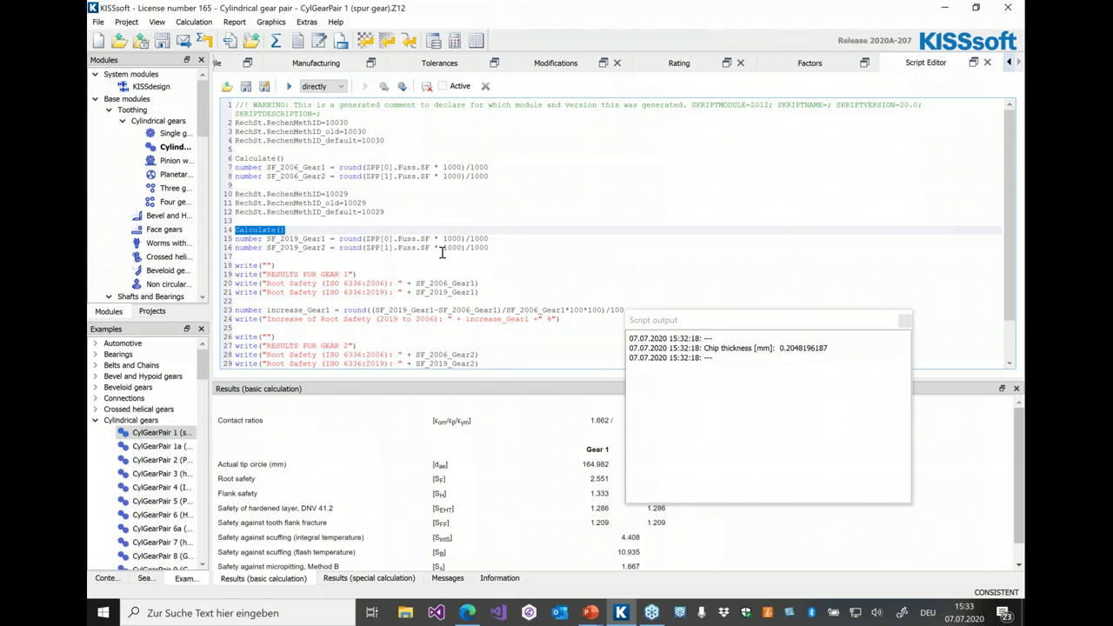
click(518, 250)
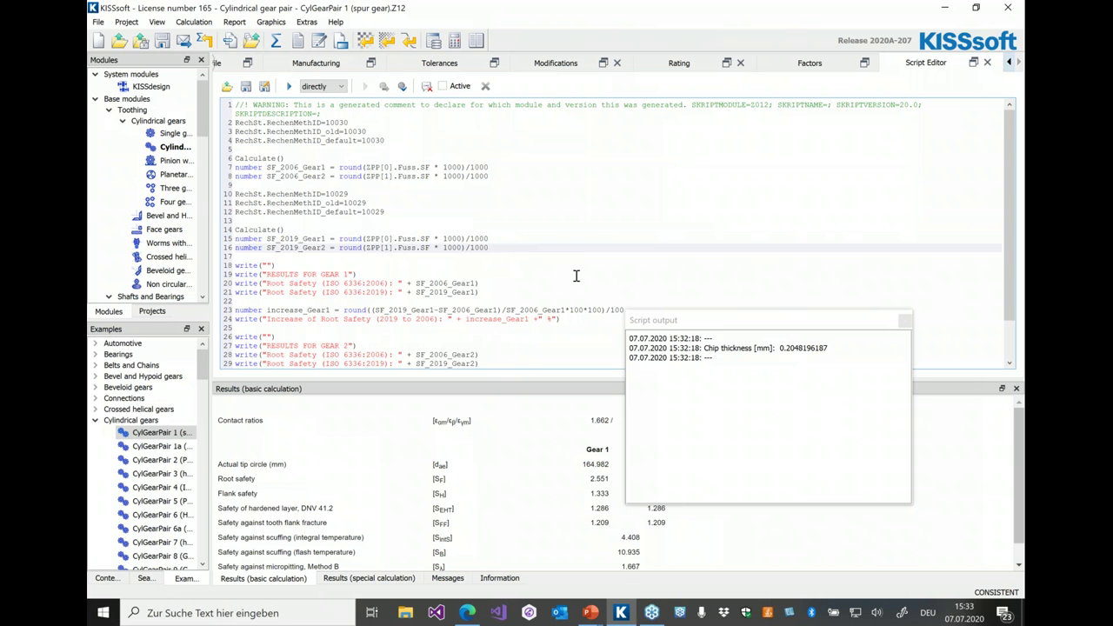
scroll(574, 277, down, 2)
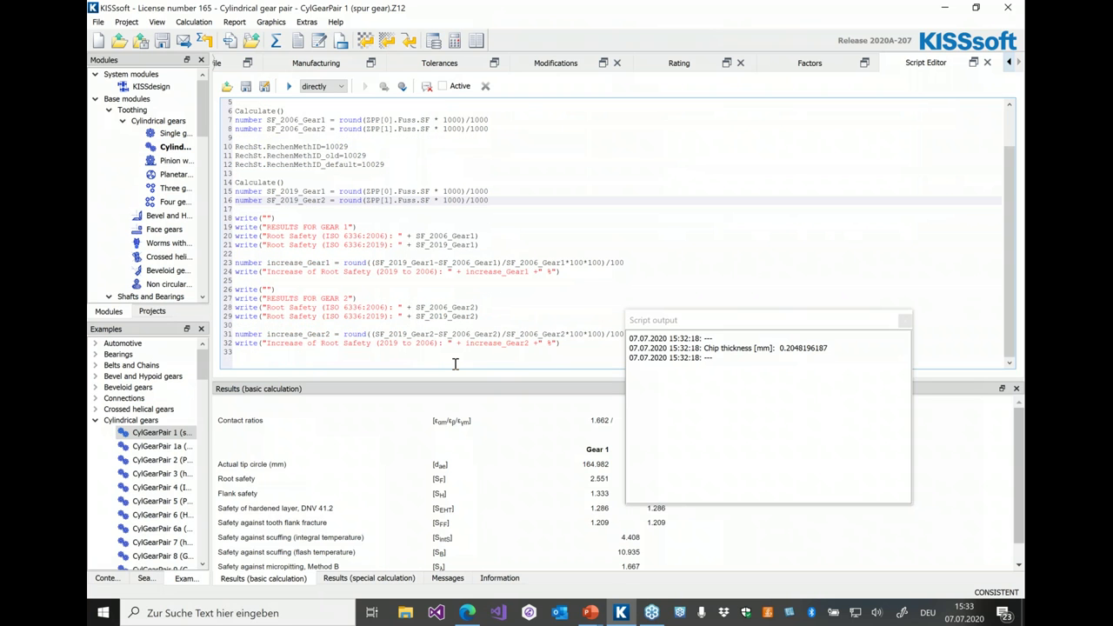
click(426, 86)
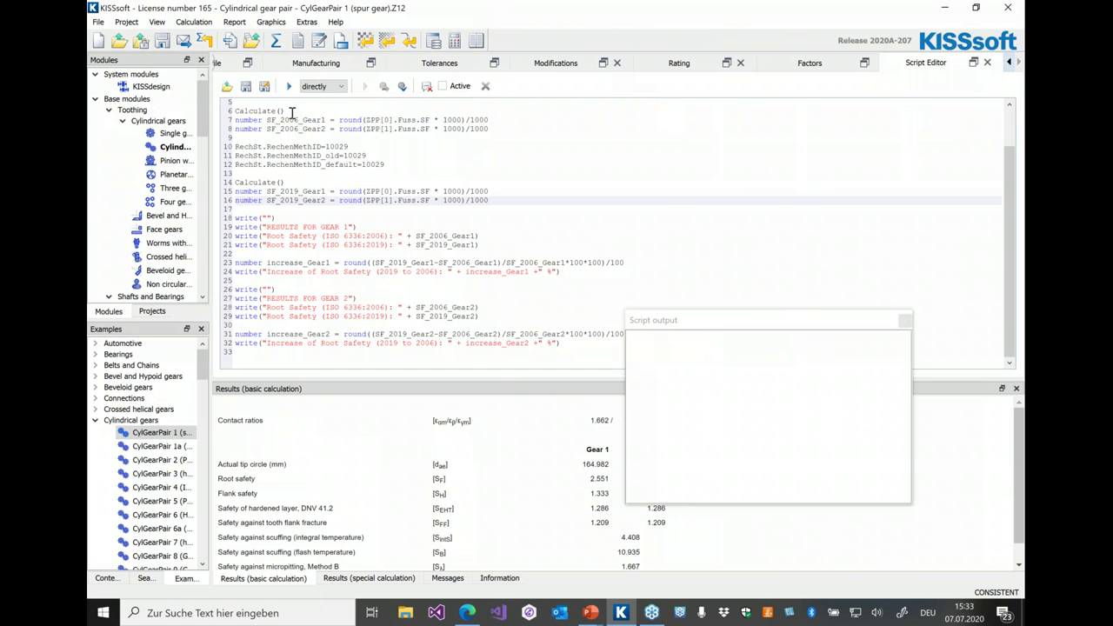
click(286, 87)
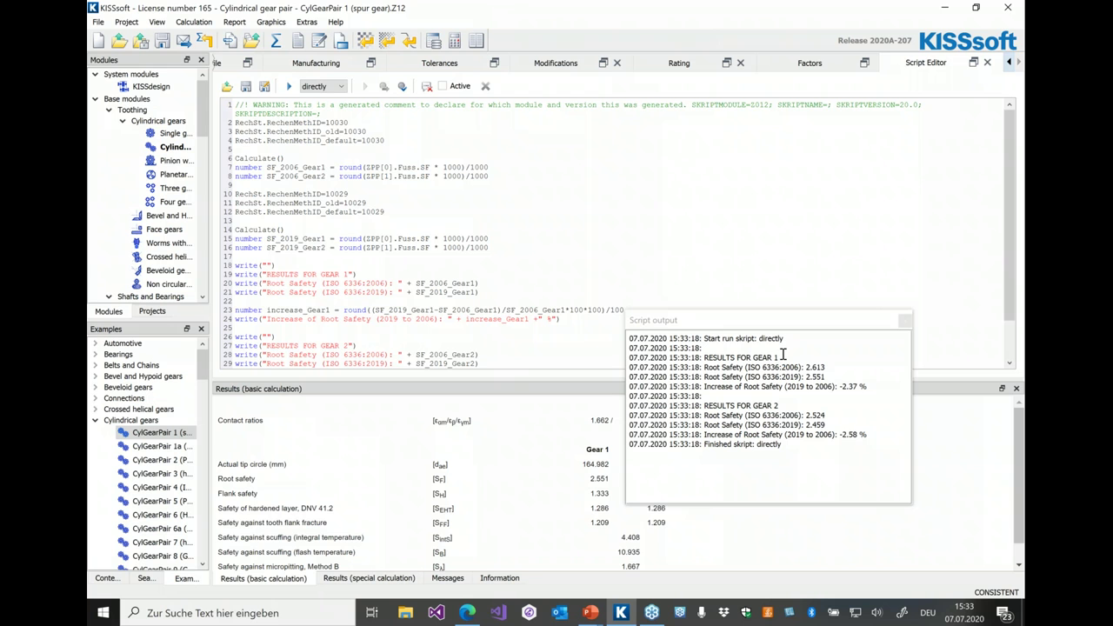
Examine the Gear 1 root safety results for ISO 6336:2006 and ISO 6336:2019 and their percentage change in the script output.
drag(782, 358, 754, 358)
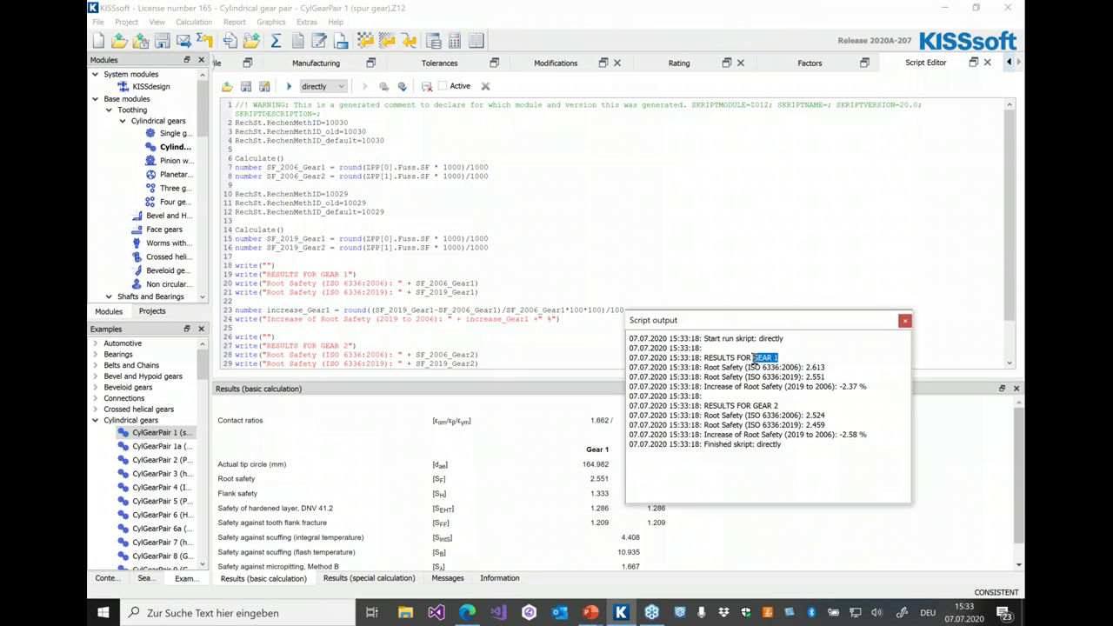
click(789, 368)
double_click(818, 367)
click(810, 377)
double_click(812, 377)
click(873, 388)
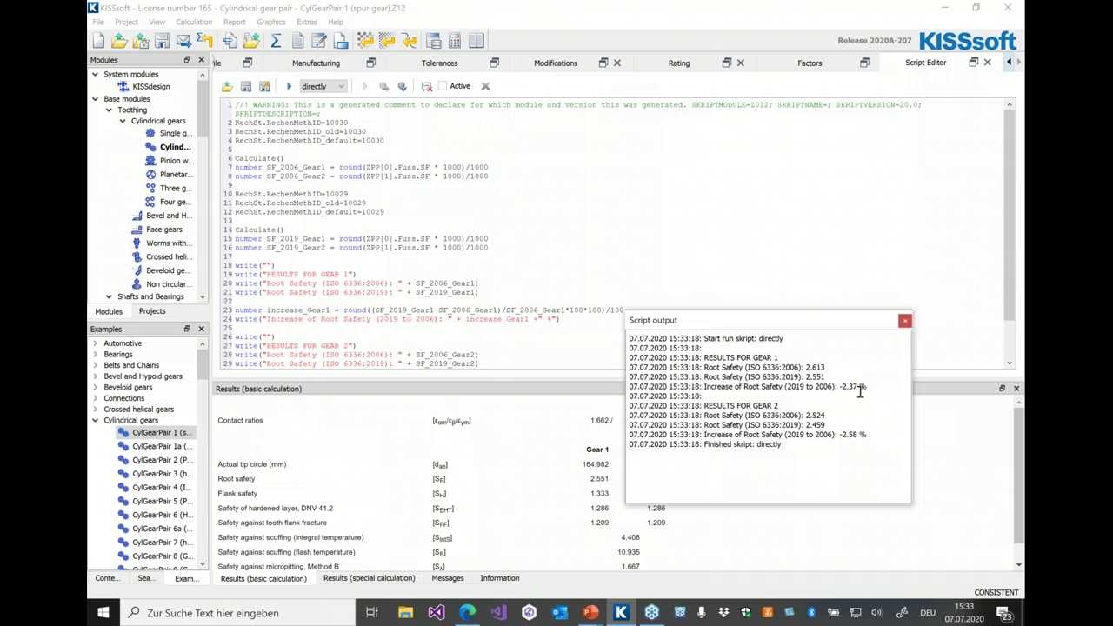